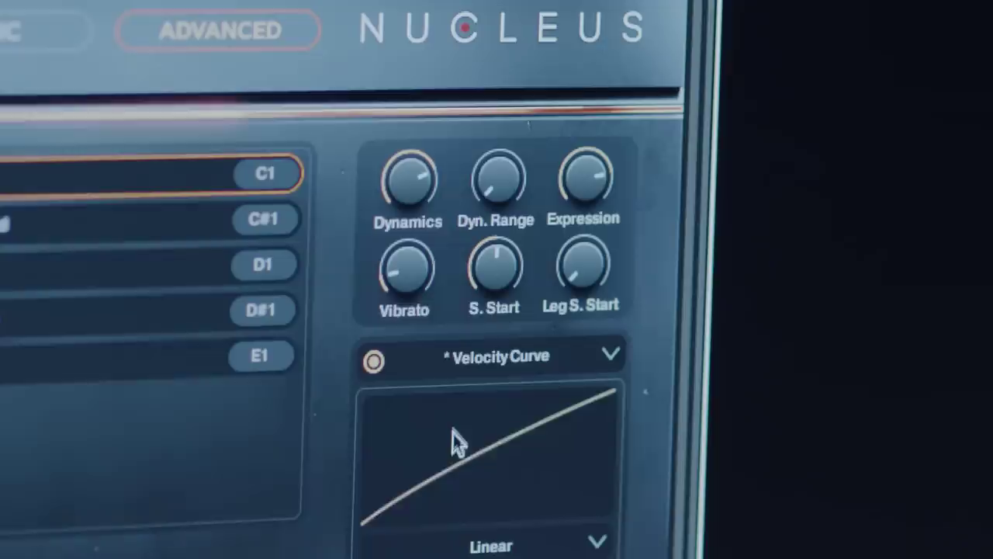
Bend the velocity curve upward and shift the Sound 1/Sound 2 blend up and right
{"action": "left_click_drag", "start_coordinate": [450, 439], "coordinate": [450, 372]}
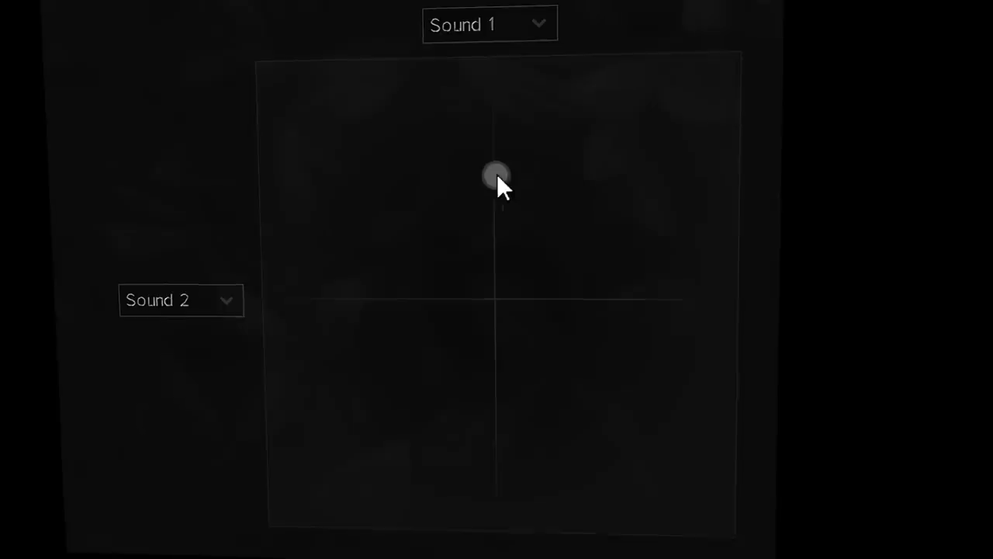
{"action": "left_click_drag", "start_coordinate": [496, 173], "coordinate": [619, 180]}
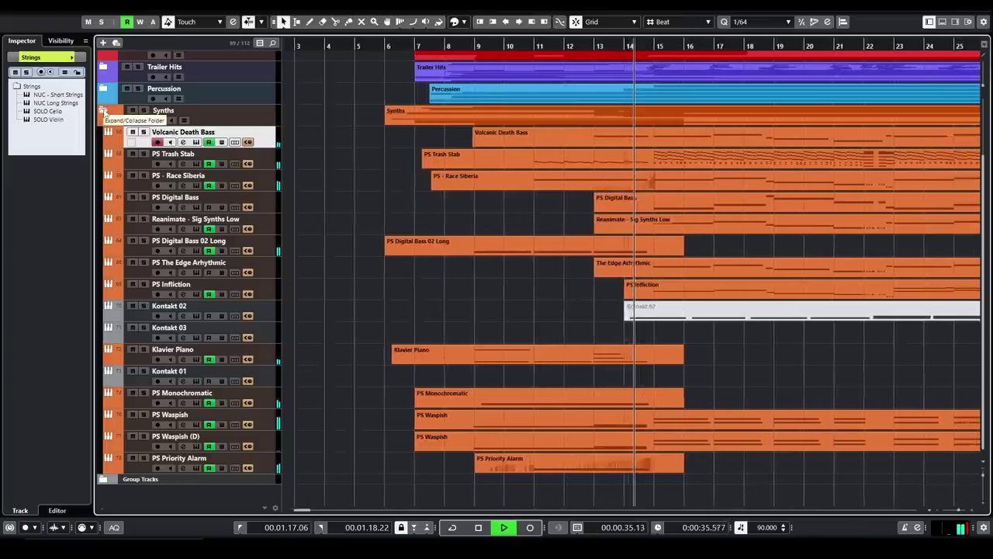
{"action": "left_click", "coordinate": [104, 111]}
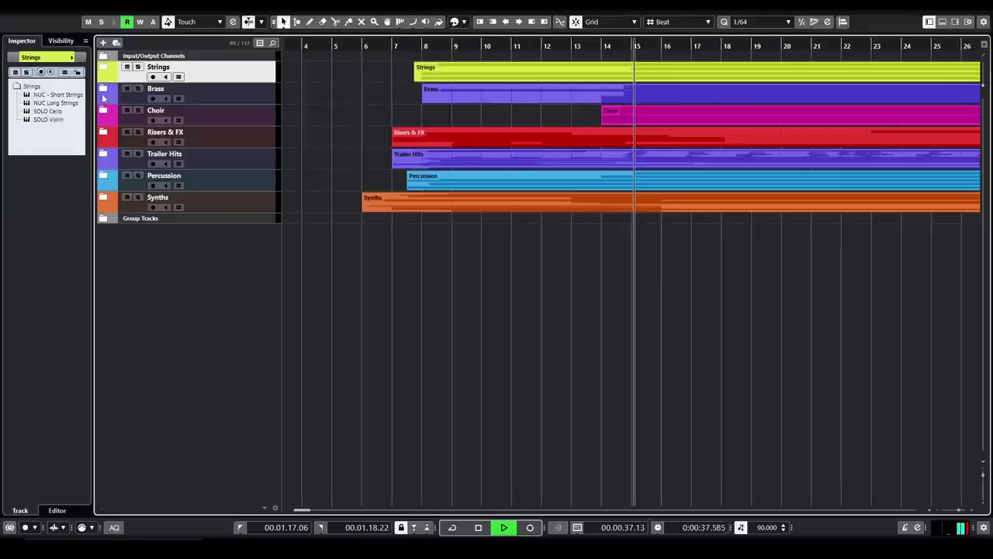
{"action": "left_click", "coordinate": [155, 183]}
{"action": "left_click", "coordinate": [103, 176]}
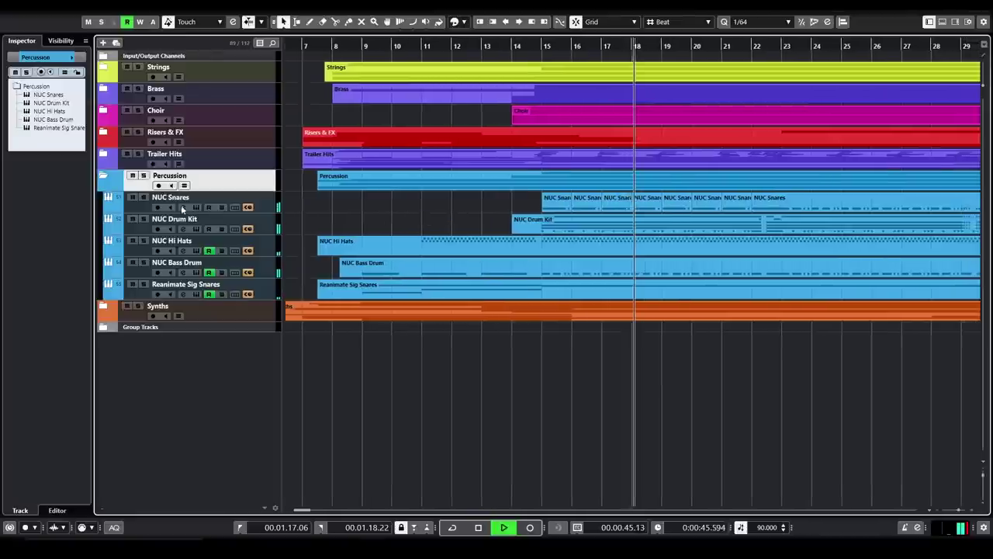
{"action": "left_click", "coordinate": [169, 177]}
{"action": "left_click", "coordinate": [158, 161]}
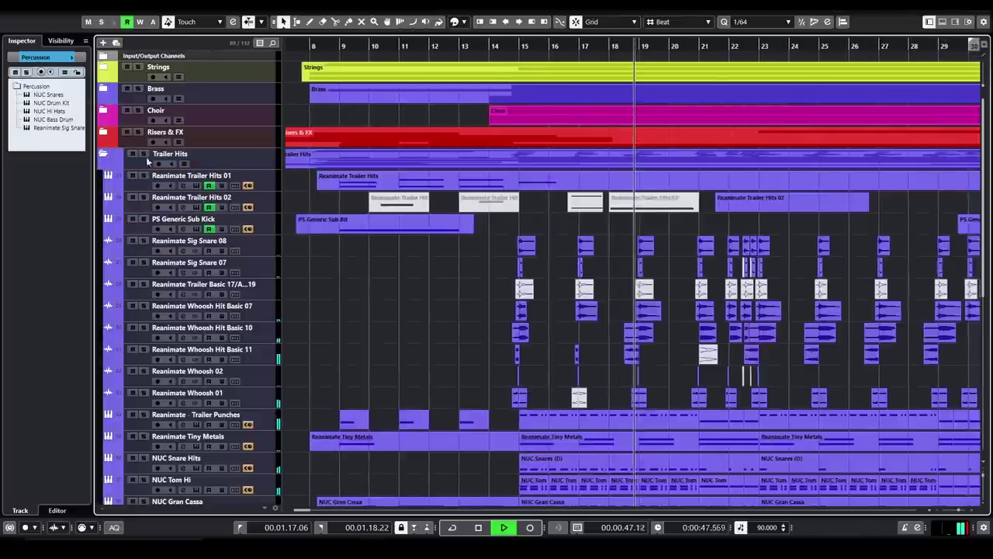
{"action": "scroll", "coordinate": [418, 166], "scroll_direction": "down", "scroll_amount": 5}
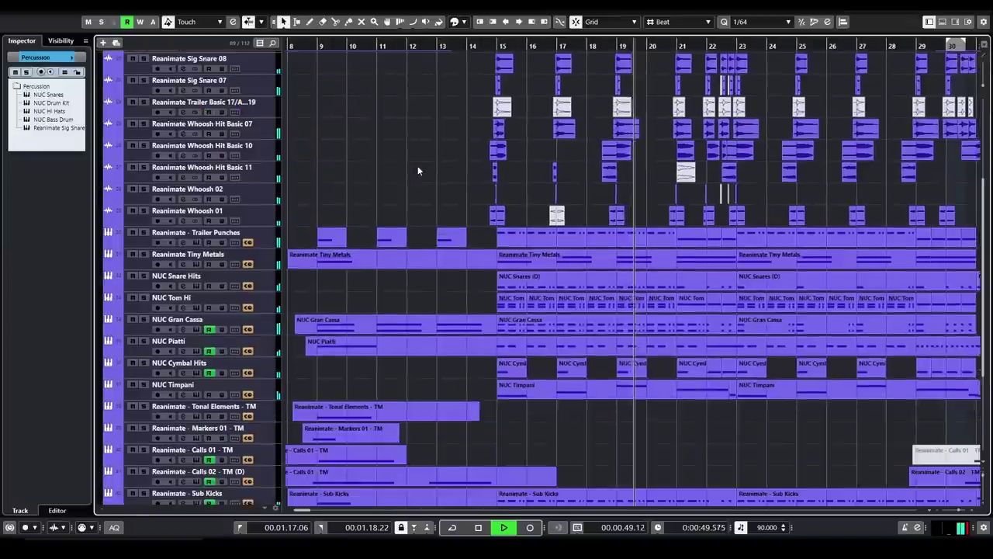
{"action": "scroll", "coordinate": [417, 168], "scroll_direction": "down", "scroll_amount": 5}
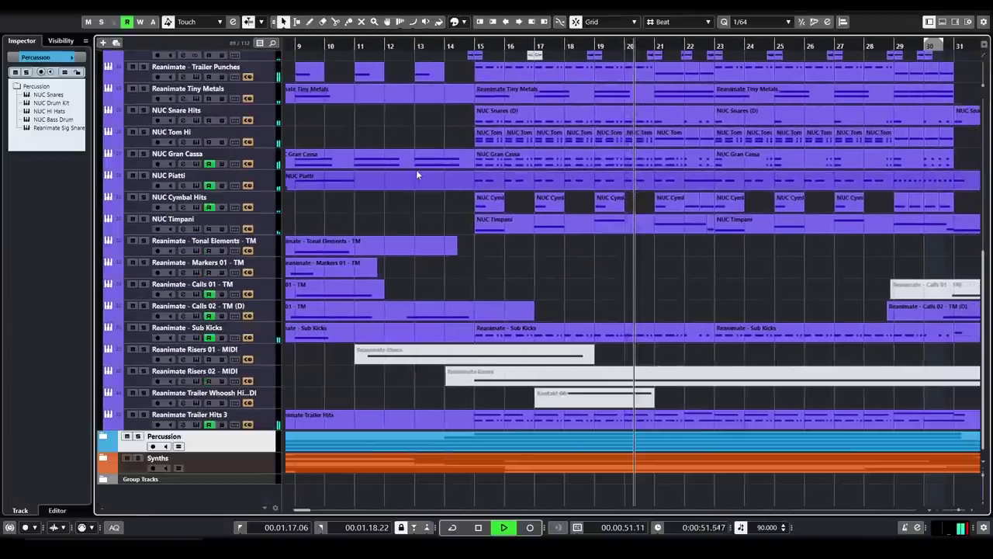
{"action": "scroll", "coordinate": [416, 175], "scroll_direction": "up", "scroll_amount": 8}
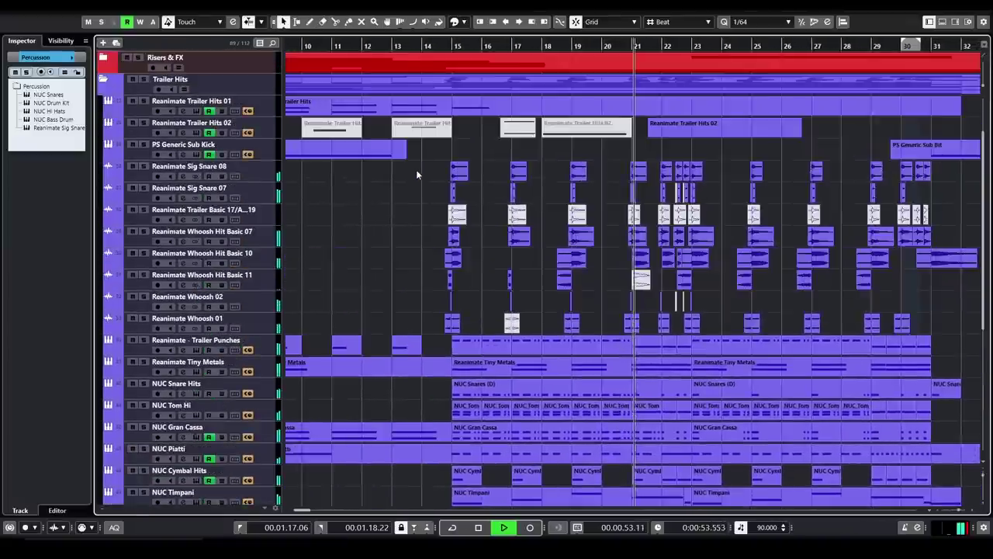
{"action": "scroll", "coordinate": [388, 148], "scroll_direction": "up", "scroll_amount": 3}
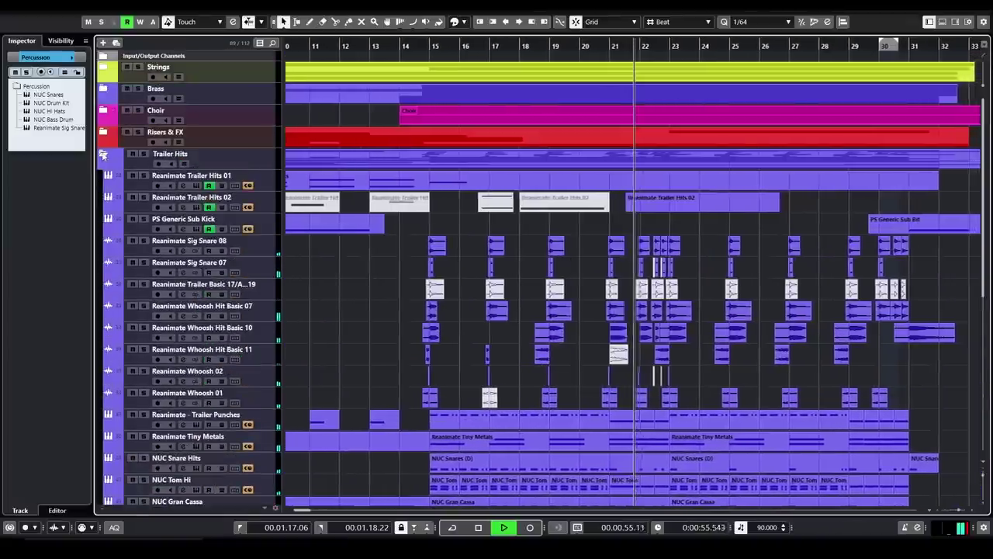
{"action": "left_click", "coordinate": [103, 154]}
{"action": "left_click", "coordinate": [103, 134]}
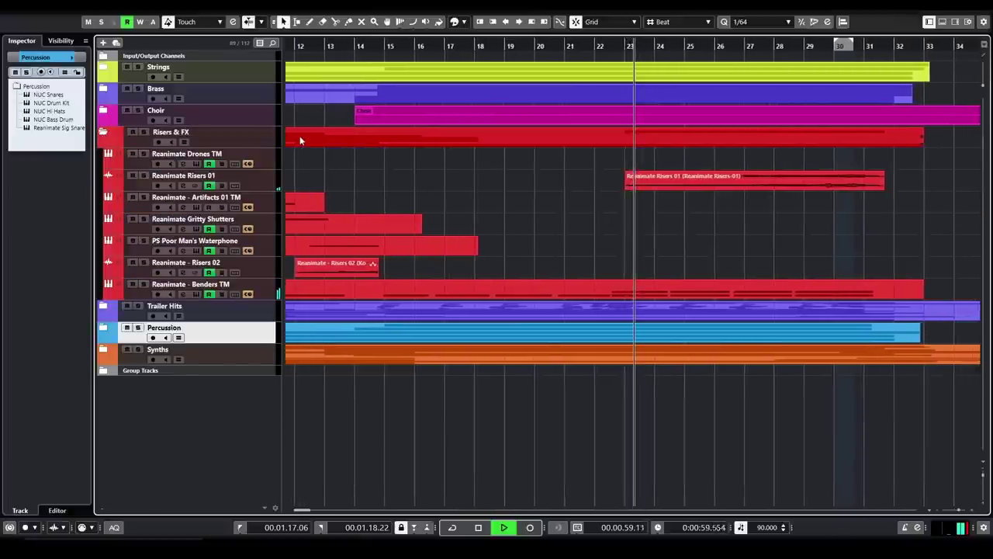
{"action": "left_click", "coordinate": [103, 132]}
{"action": "left_click", "coordinate": [103, 112]}
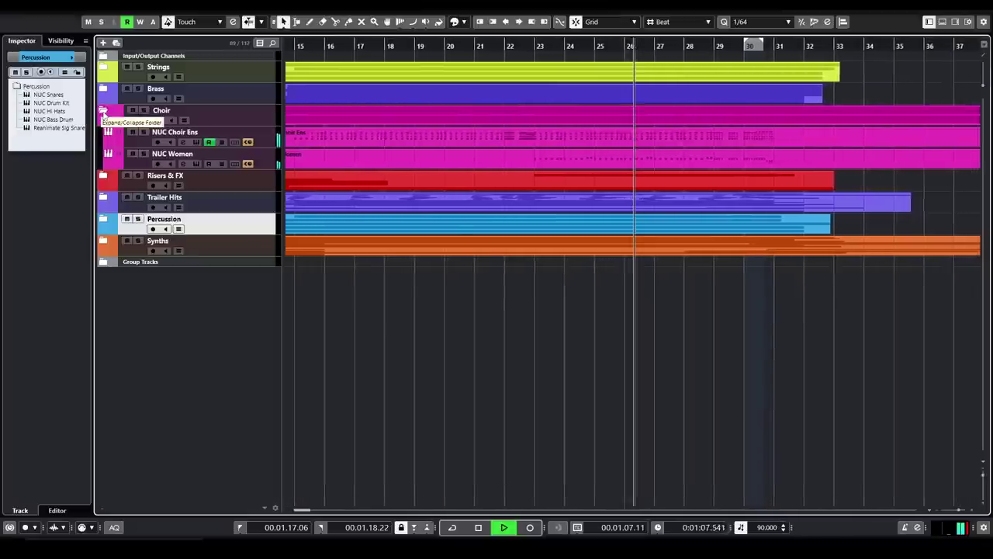
{"action": "left_click", "coordinate": [103, 112]}
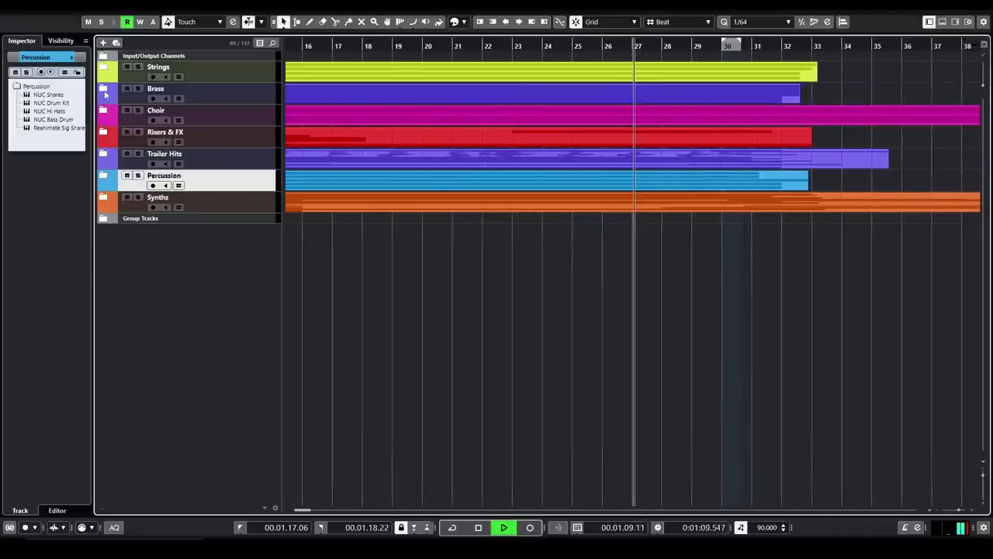
{"action": "left_click", "coordinate": [103, 90]}
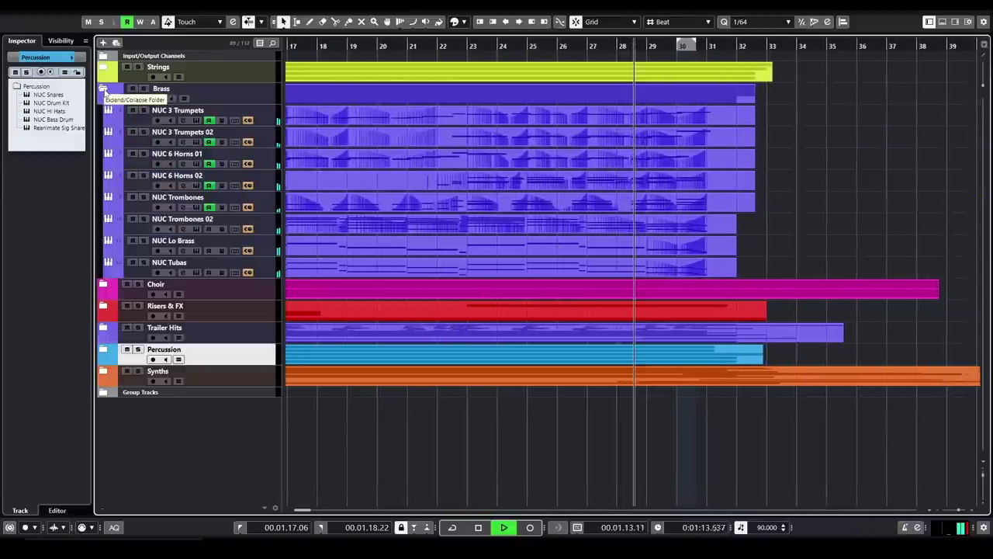
{"action": "left_click", "coordinate": [104, 90]}
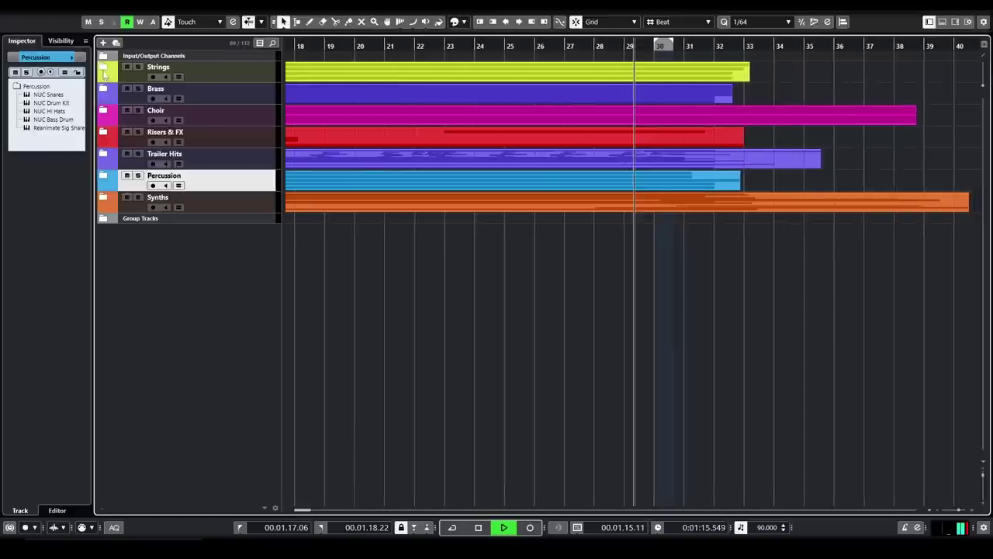
Expand the Strings folder, play the NUC 3 Trumpets part, then close its Nucleus window
{"action": "left_click", "coordinate": [103, 68]}
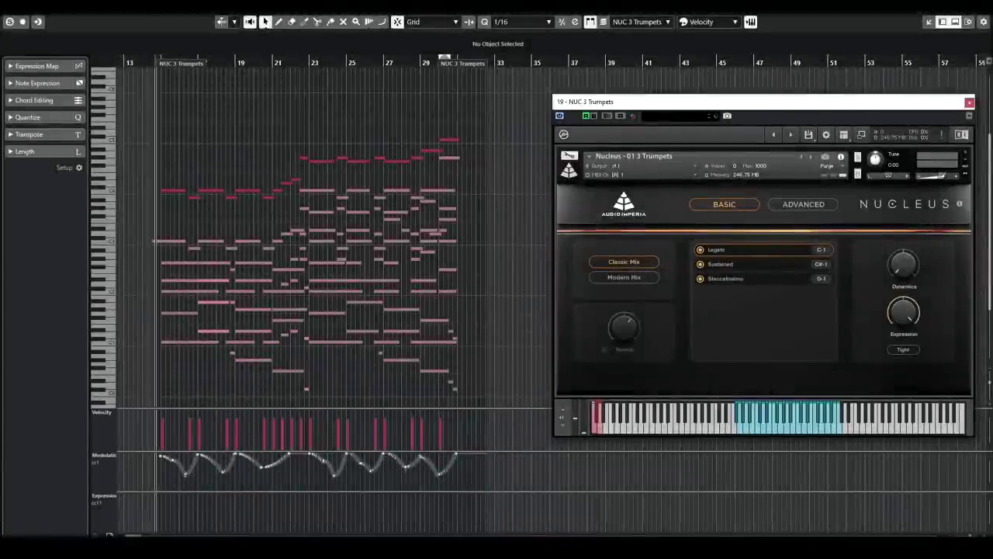
{"action": "key", "text": "space"}
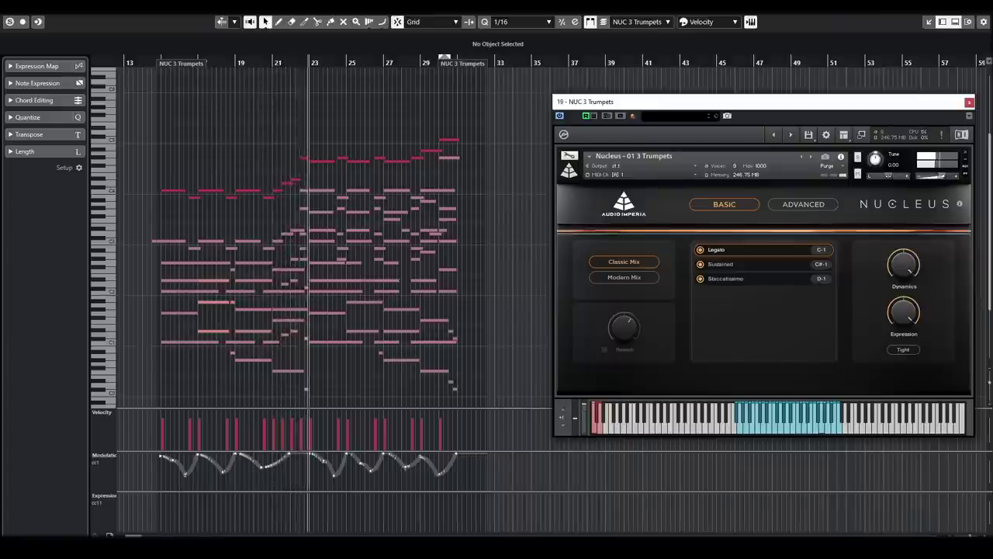
{"action": "left_click", "coordinate": [969, 102]}
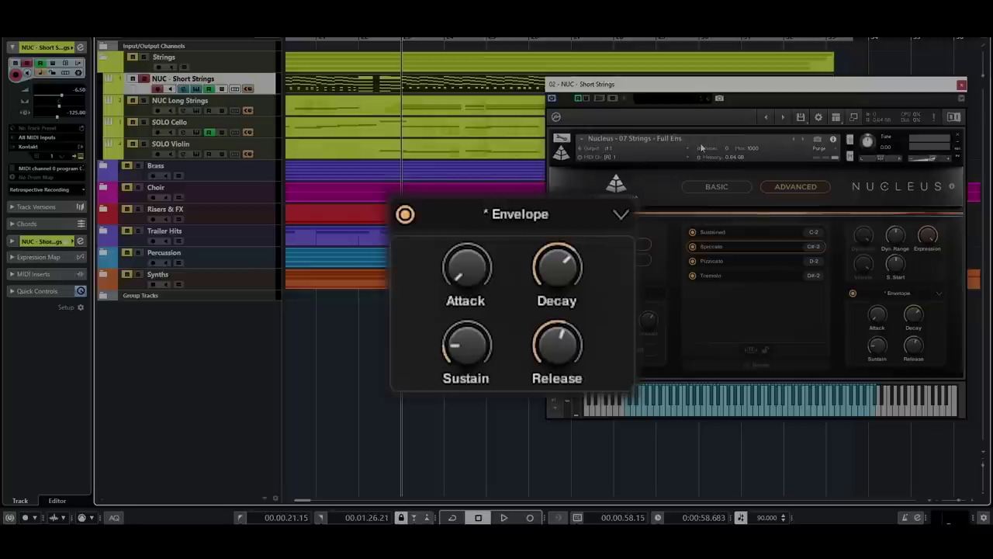
Play the arrangement while switching the short strings envelope off and back on
{"action": "key", "text": "space"}
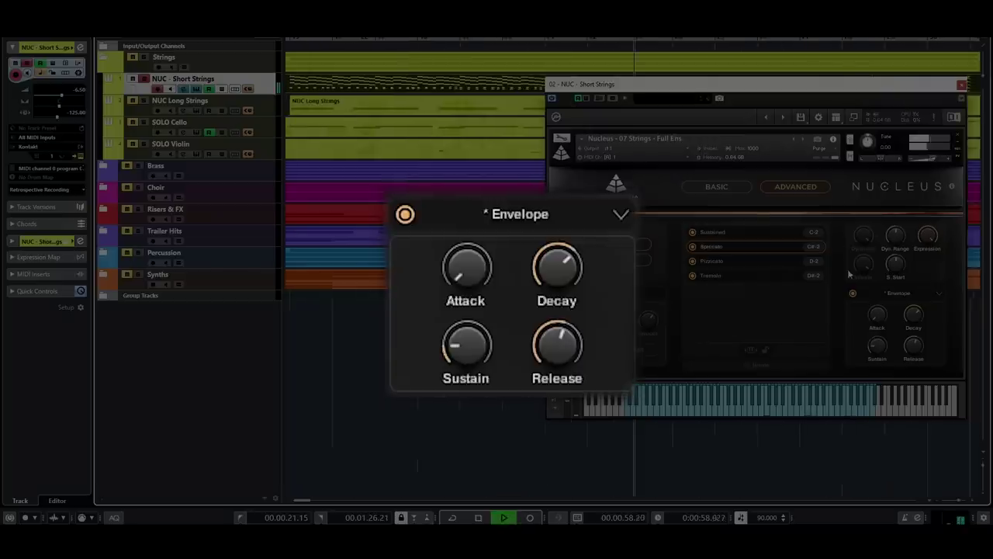
{"action": "left_click", "coordinate": [406, 216]}
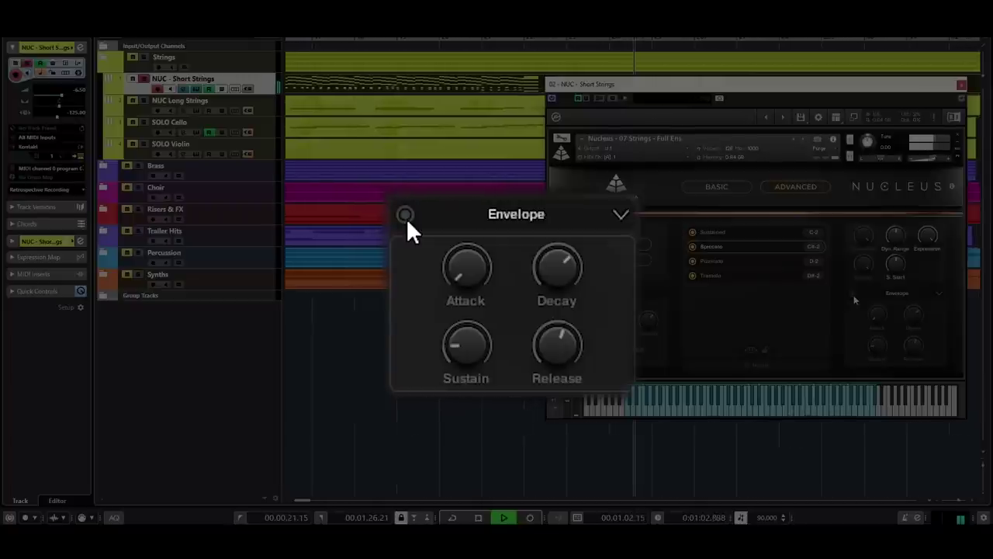
{"action": "left_click", "coordinate": [406, 217]}
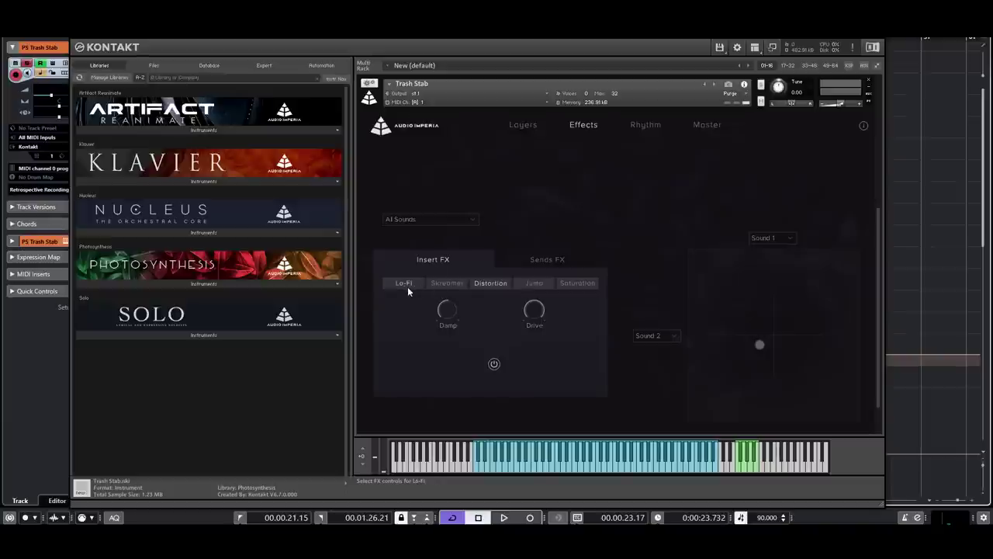
Show the Trash Stab's Lo-Fi and Skreamer effects, then play it back
{"action": "left_click", "coordinate": [403, 285]}
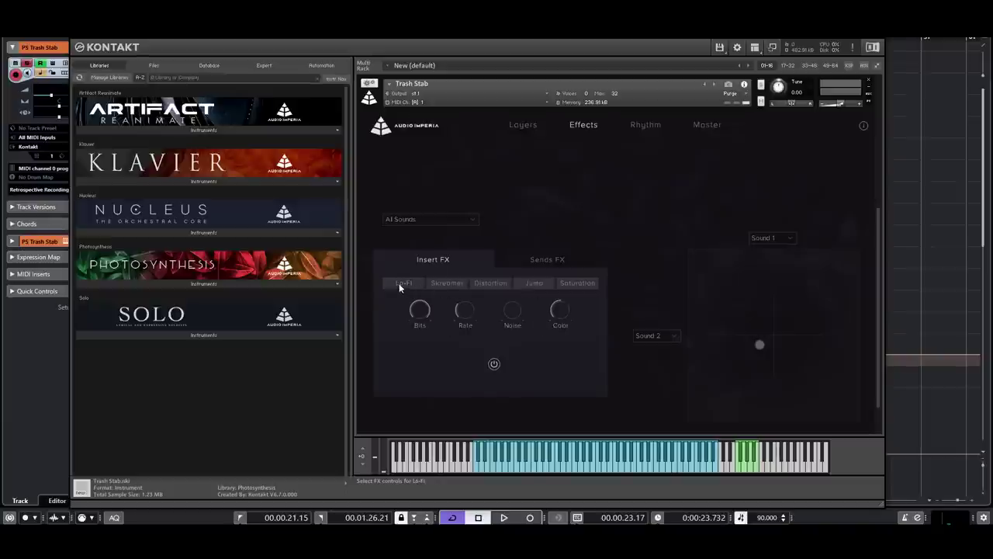
{"action": "left_click", "coordinate": [449, 284]}
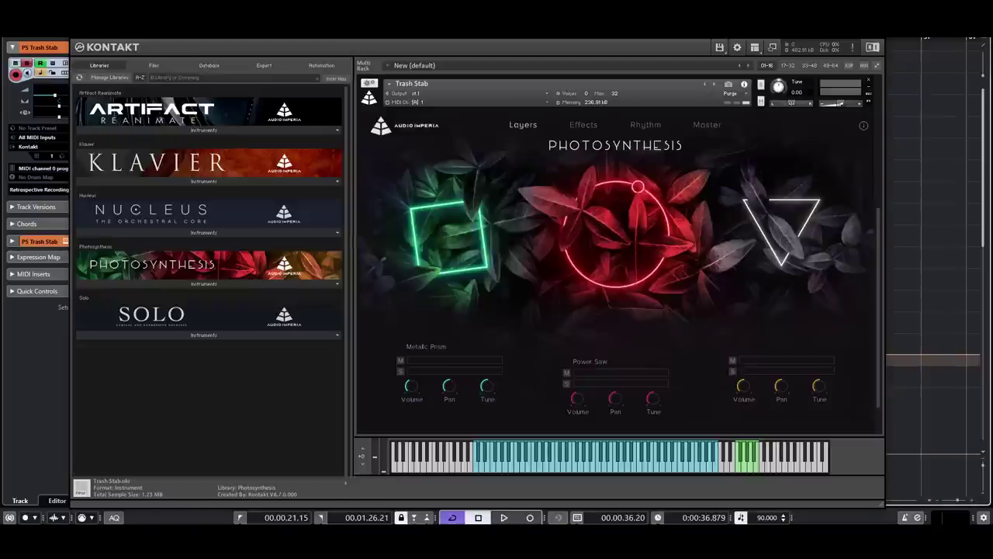
{"action": "key", "text": "space"}
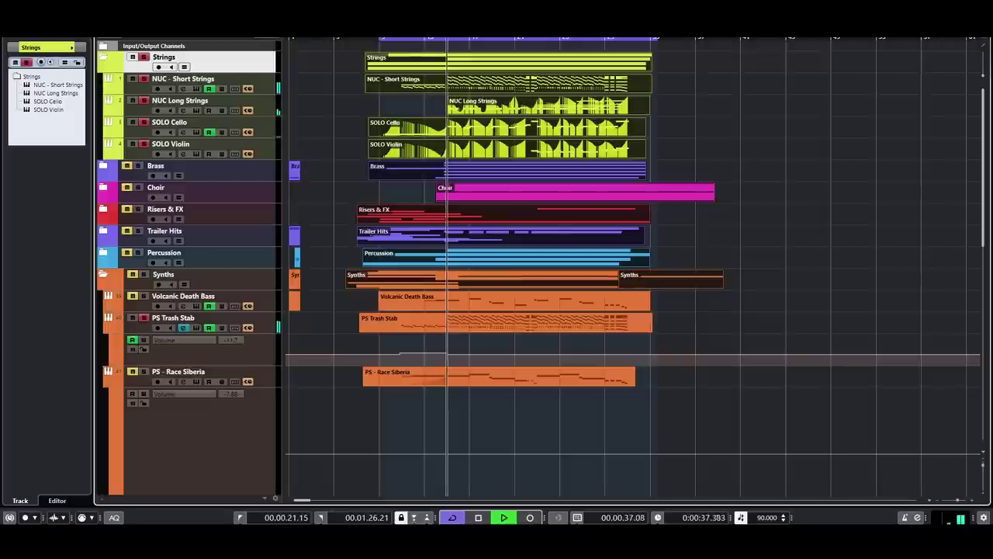
Solo the PS Trash Stab track briefly, then unsolo it
{"action": "left_click", "coordinate": [144, 319]}
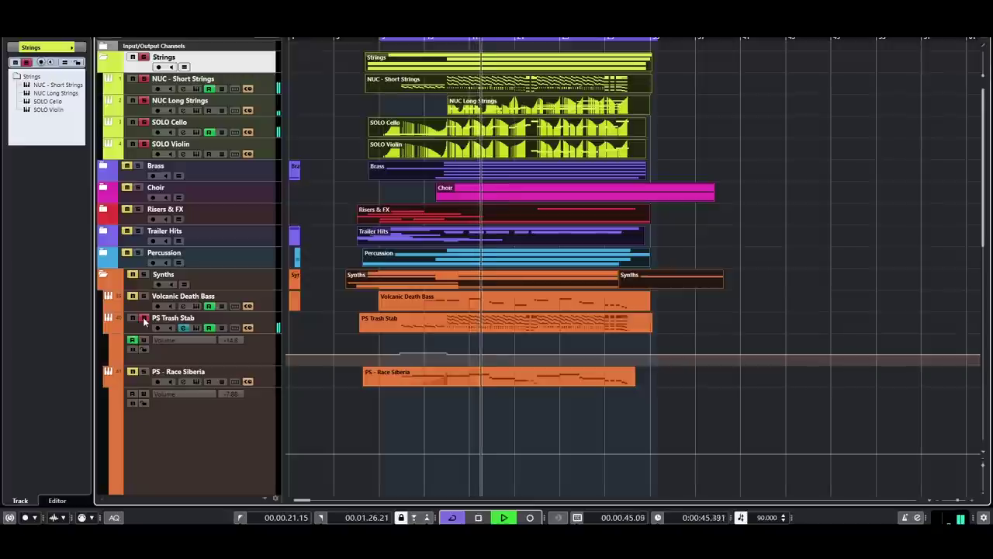
{"action": "left_click", "coordinate": [143, 319]}
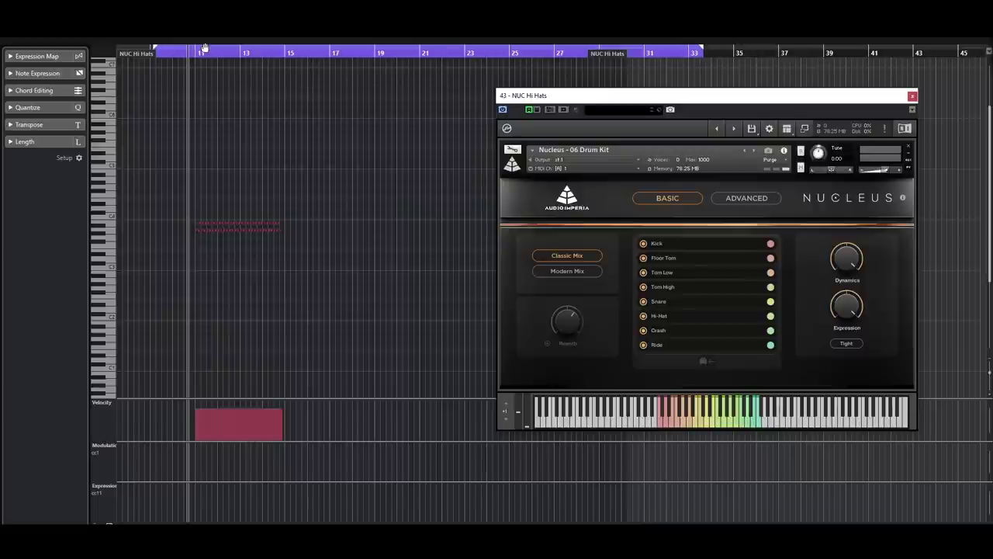
Play back the NUC Hi Hats drum-kit part
{"action": "key", "text": "space"}
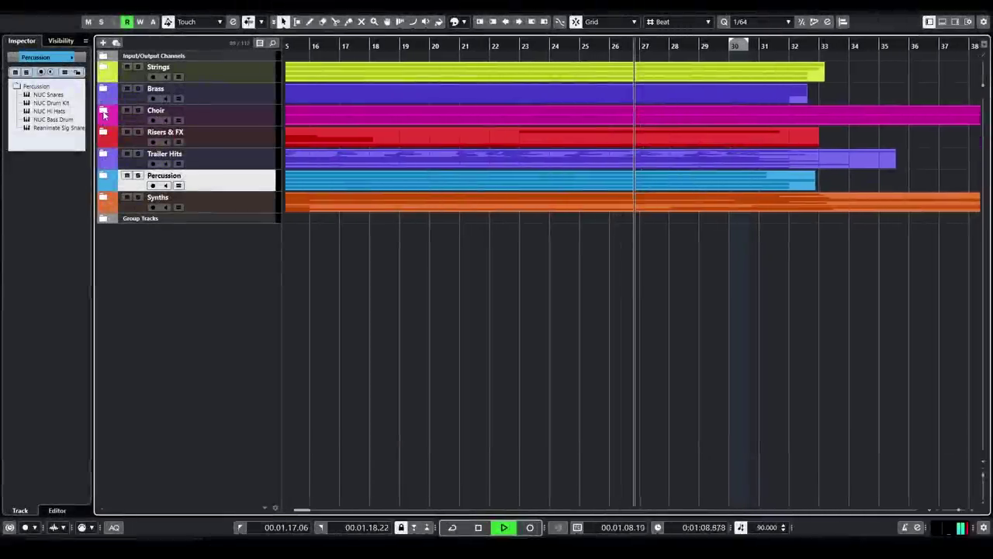
Expand and collapse the Brass folder, then expand the Strings folder
{"action": "left_click", "coordinate": [104, 90]}
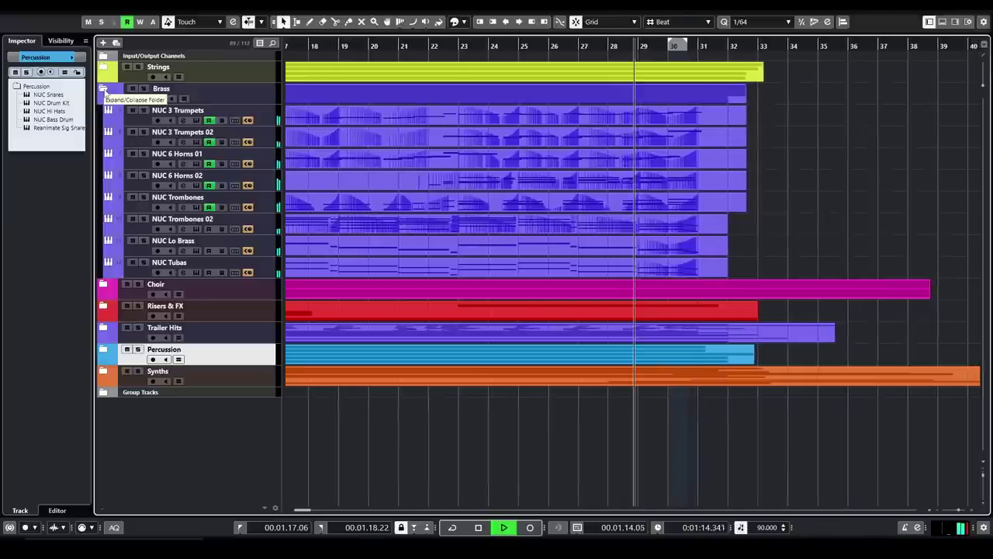
{"action": "left_click", "coordinate": [103, 90]}
{"action": "left_click", "coordinate": [103, 68]}
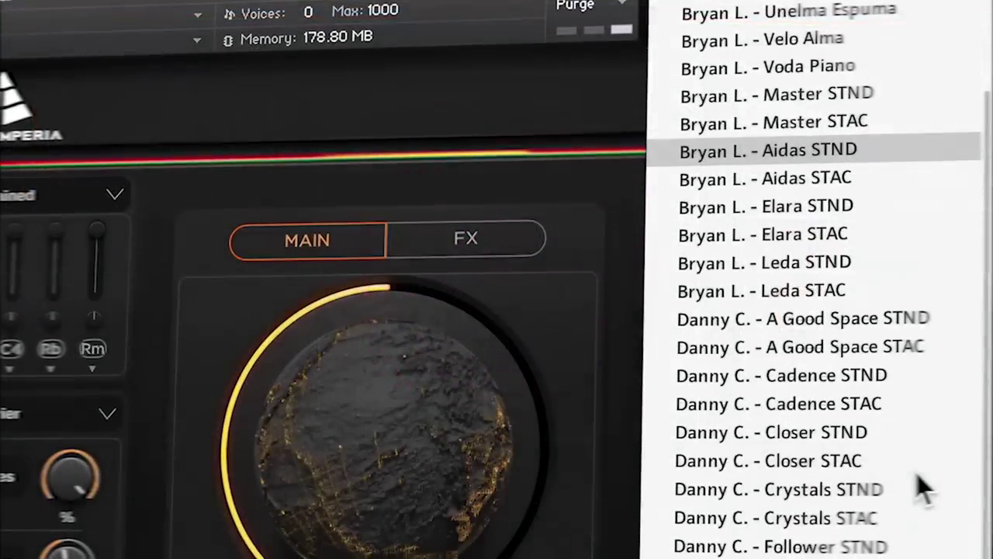
Scroll the Klavier ambience preset list and open the ambience type dropdown
{"action": "scroll", "coordinate": [924, 489], "scroll_direction": "up", "scroll_amount": 4}
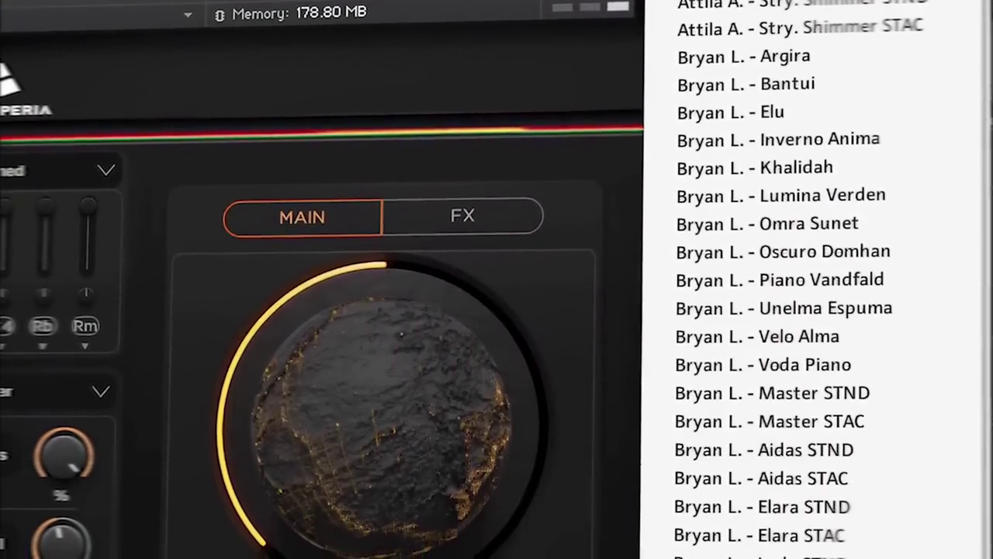
{"action": "left_click", "coordinate": [896, 147]}
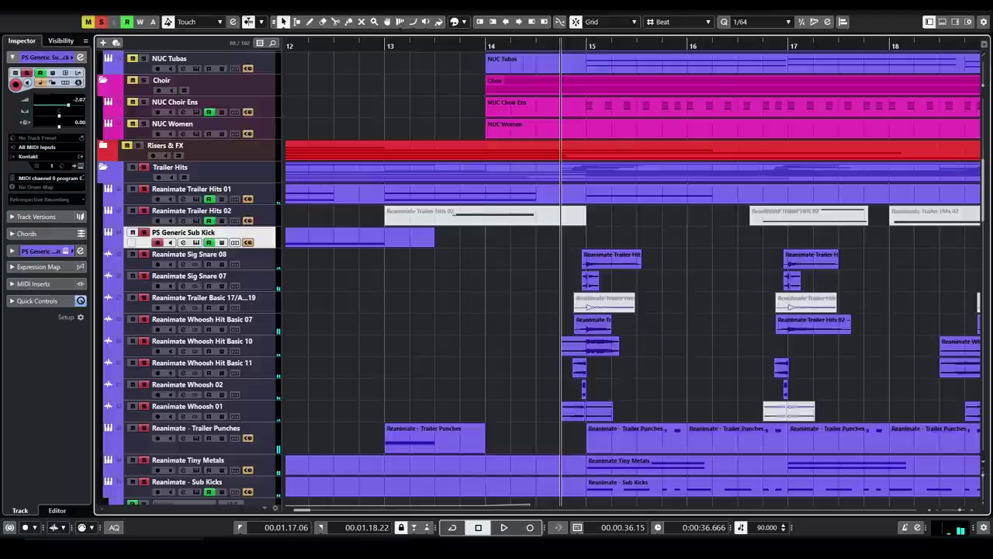
Play back the Trailer Hits folder's Reanimate tracks
{"action": "key", "text": "space"}
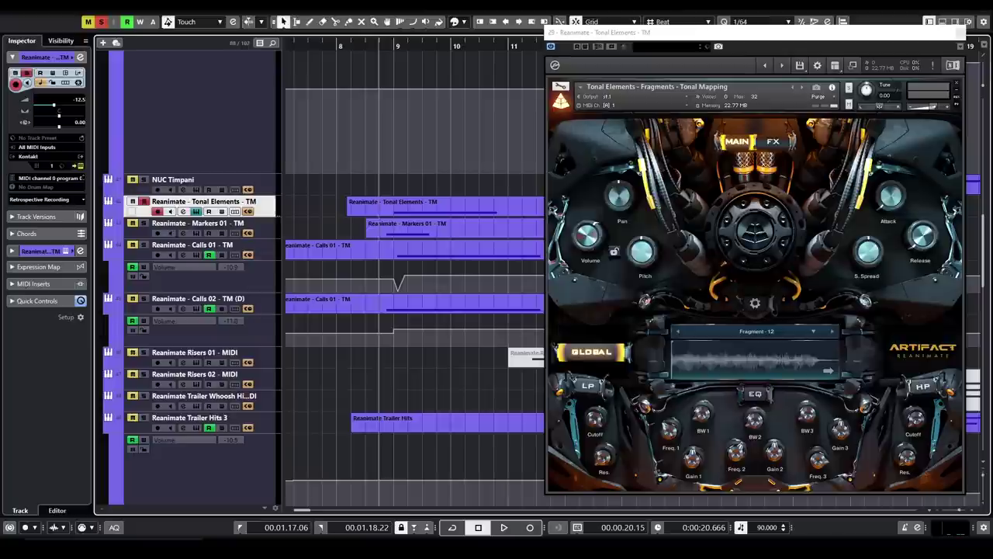
Start playback of the arrangement with Space
{"action": "key", "text": "space"}
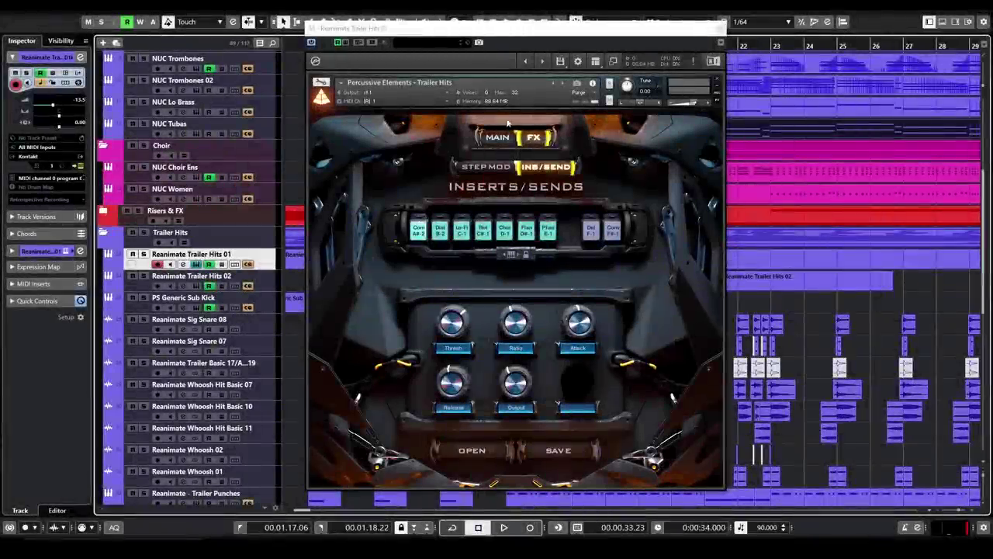
Show the Lo-Fi, Rotator, Chorus and Flanger insert settings of Reanimate Trailer Hits 01 in turn
{"action": "left_click", "coordinate": [437, 237]}
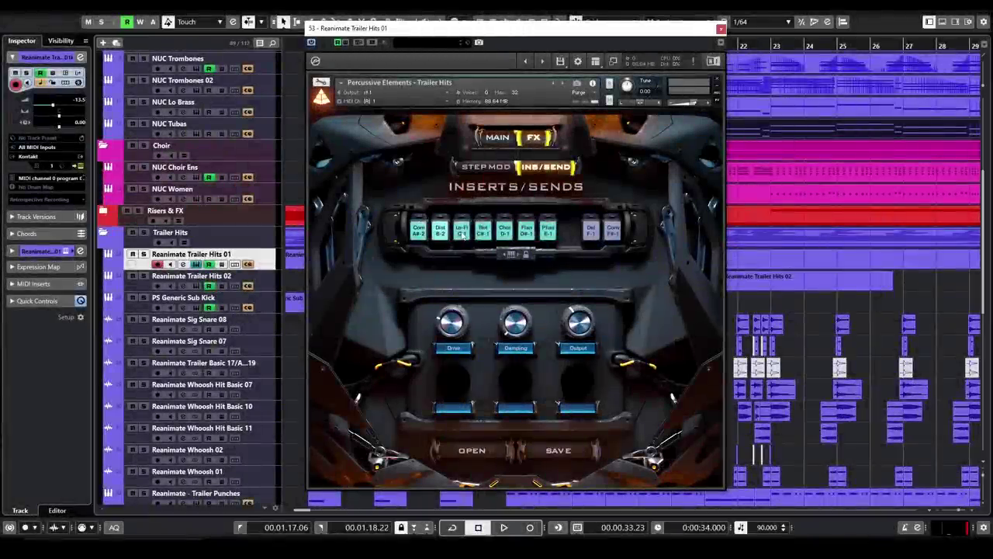
{"action": "left_click", "coordinate": [463, 235]}
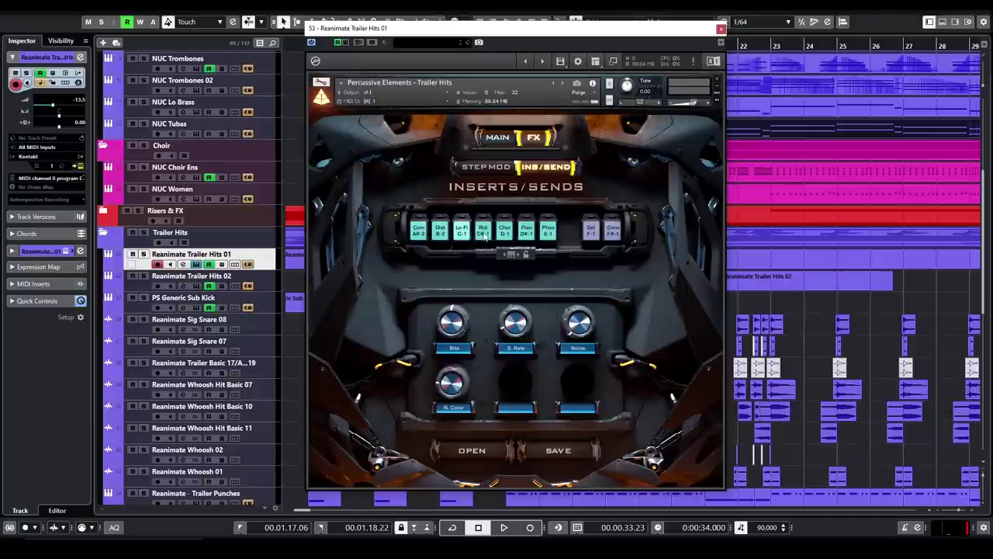
{"action": "left_click", "coordinate": [484, 235]}
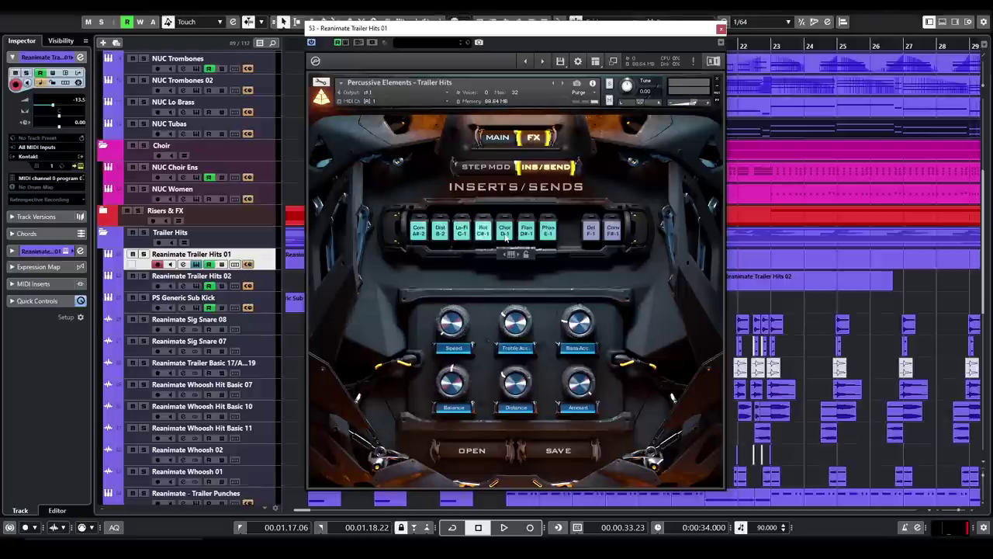
{"action": "left_click", "coordinate": [505, 237]}
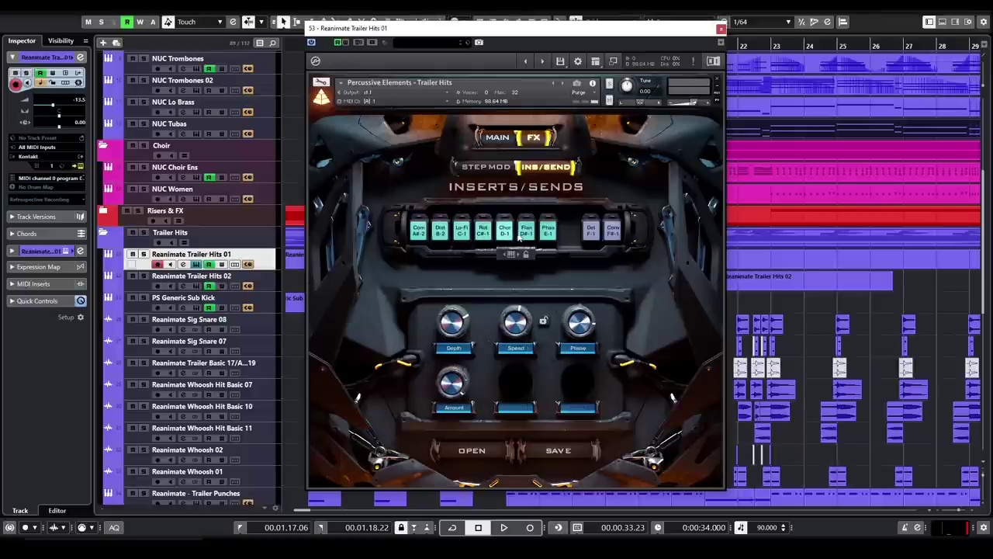
{"action": "left_click", "coordinate": [527, 236]}
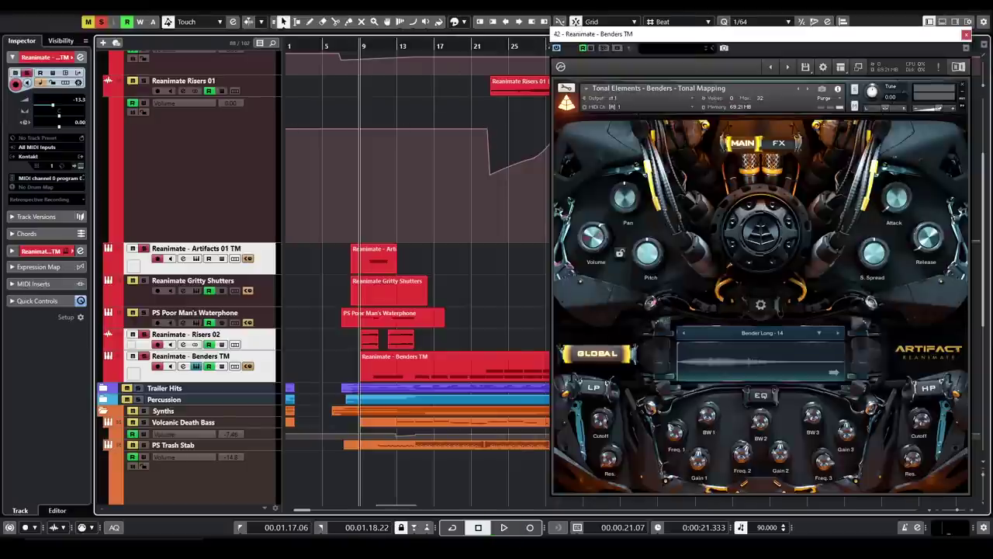
Start playback to hear the Reanimate - Benders TM sound
{"action": "key", "text": "space"}
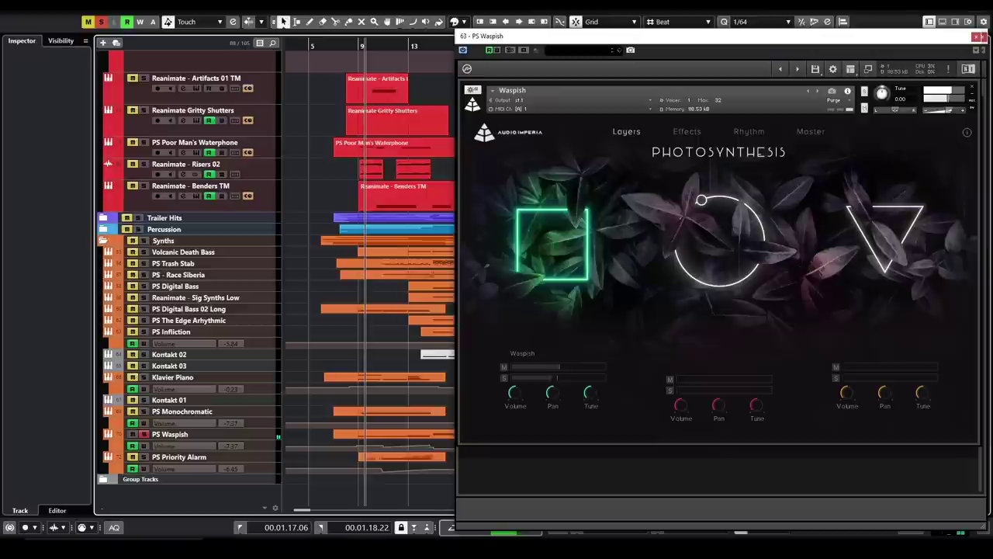
Show the Photosynthesis instrument's Effects page and start playback of the arrangement
{"action": "left_click", "coordinate": [687, 131]}
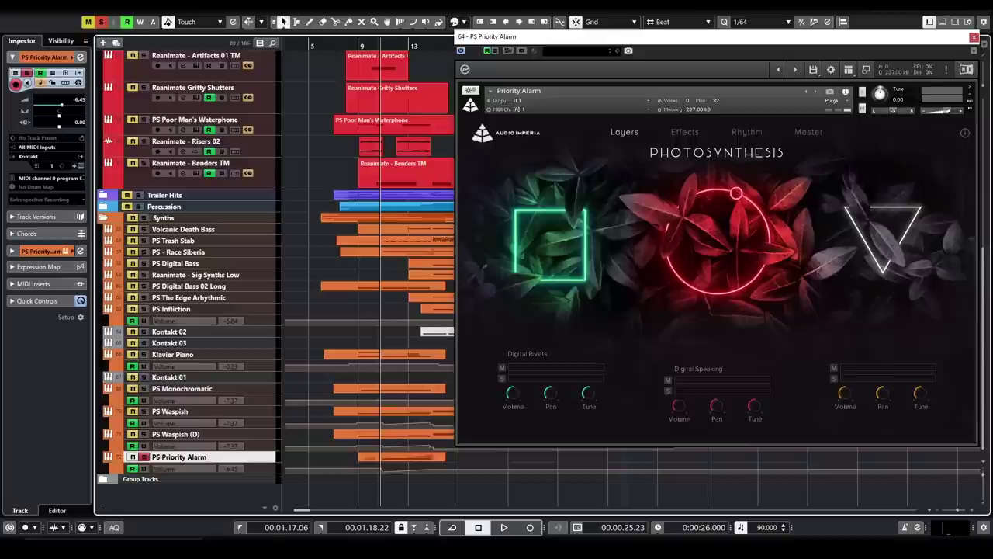
{"action": "key", "text": "space"}
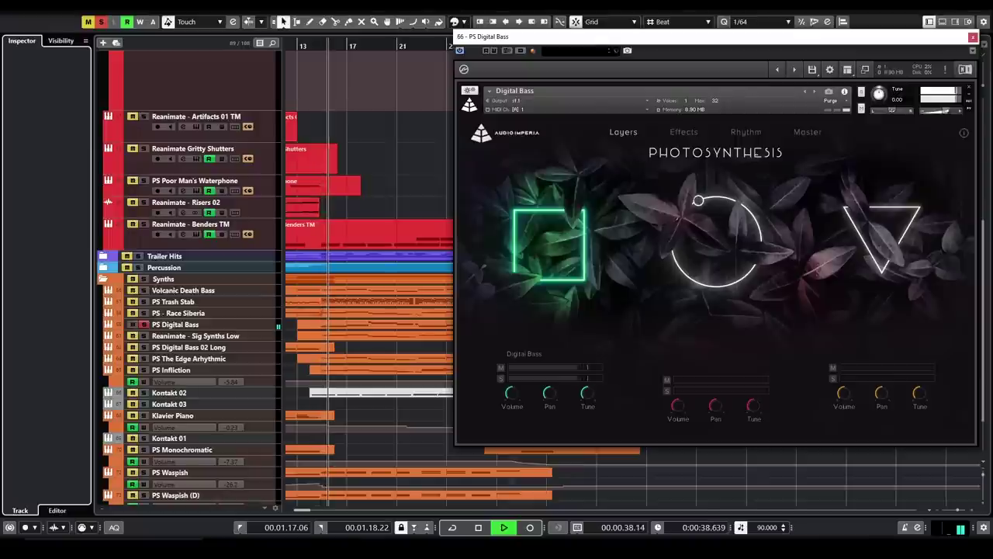
Show the instrument's Master settings, then start playback to hear Race Siberia
{"action": "left_click", "coordinate": [803, 132]}
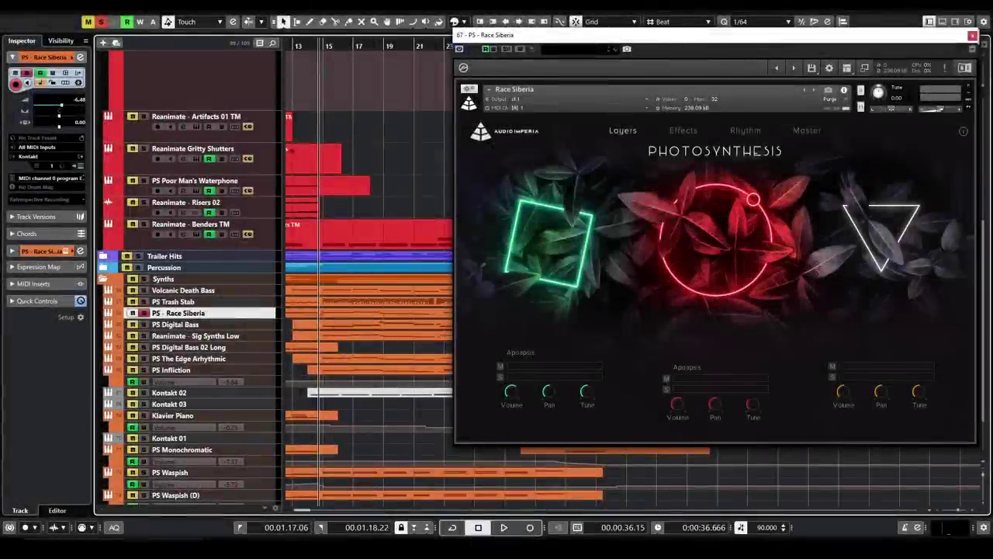
{"action": "key", "text": "space"}
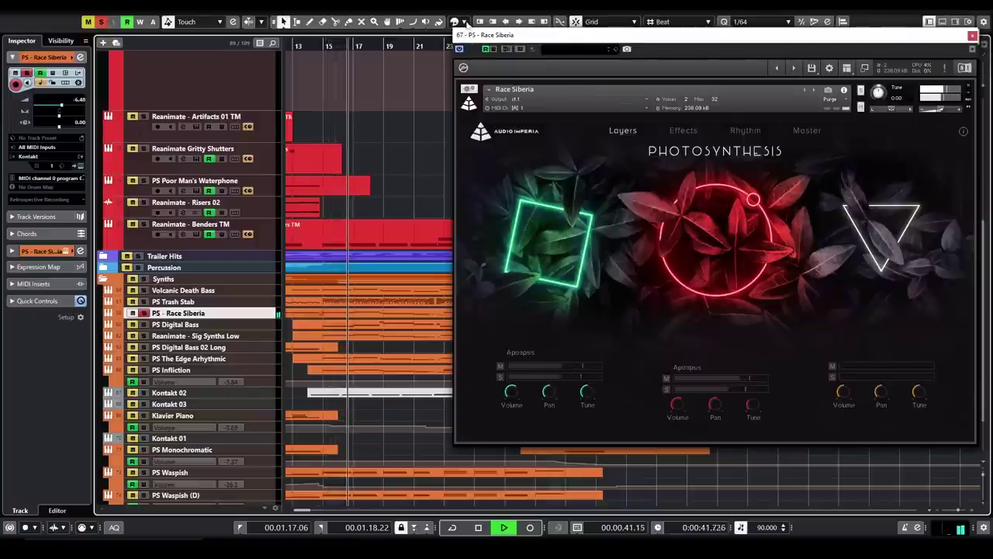
Review Race Siberia's send reverb, Lo-Fi and Distortion inserts, then its Master settings
{"action": "left_click", "coordinate": [673, 133]}
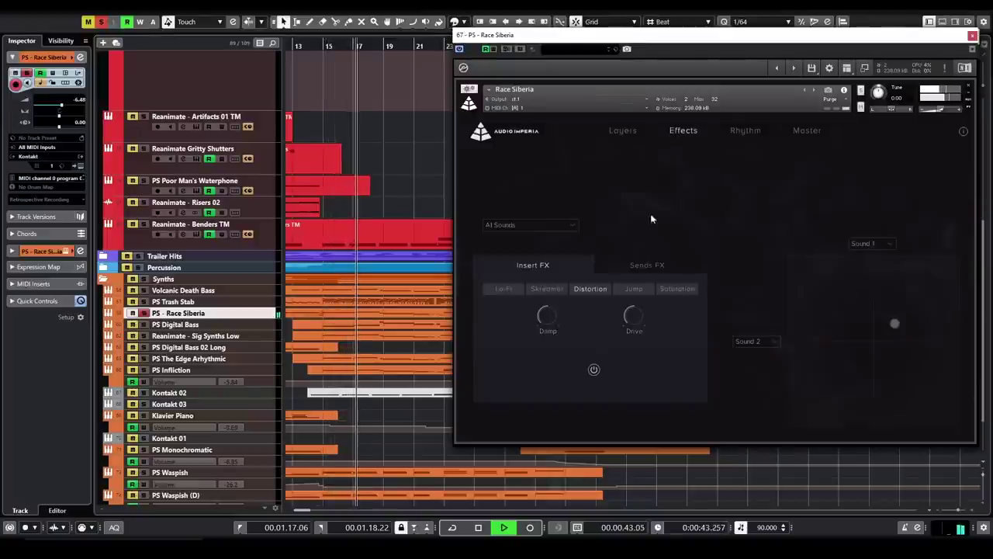
{"action": "left_click", "coordinate": [638, 264]}
{"action": "left_click", "coordinate": [535, 265]}
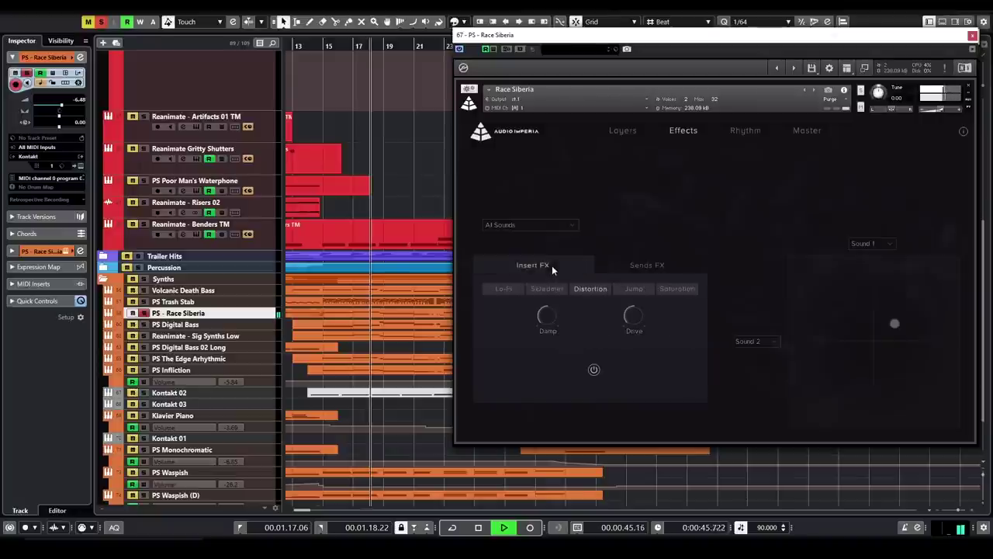
{"action": "left_click", "coordinate": [503, 289]}
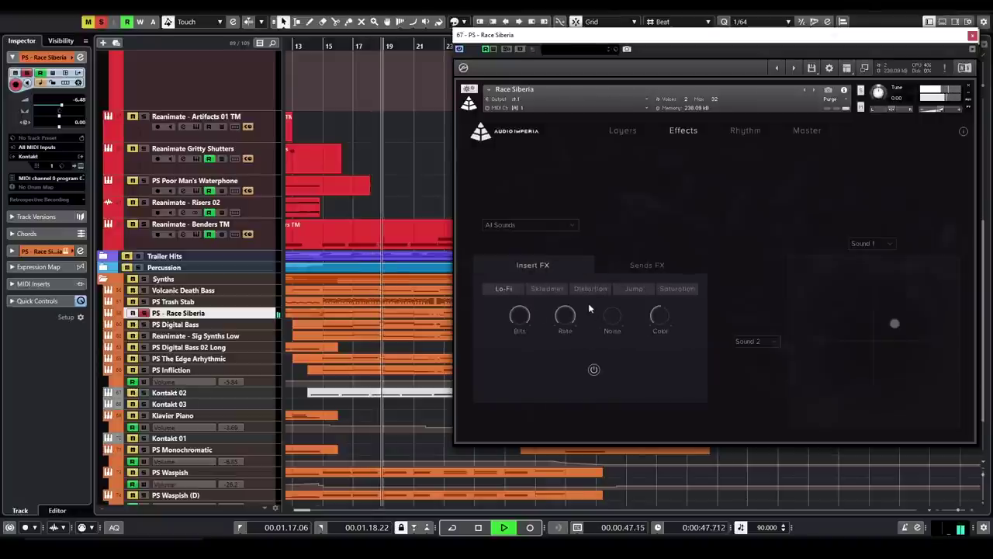
{"action": "left_click", "coordinate": [582, 288]}
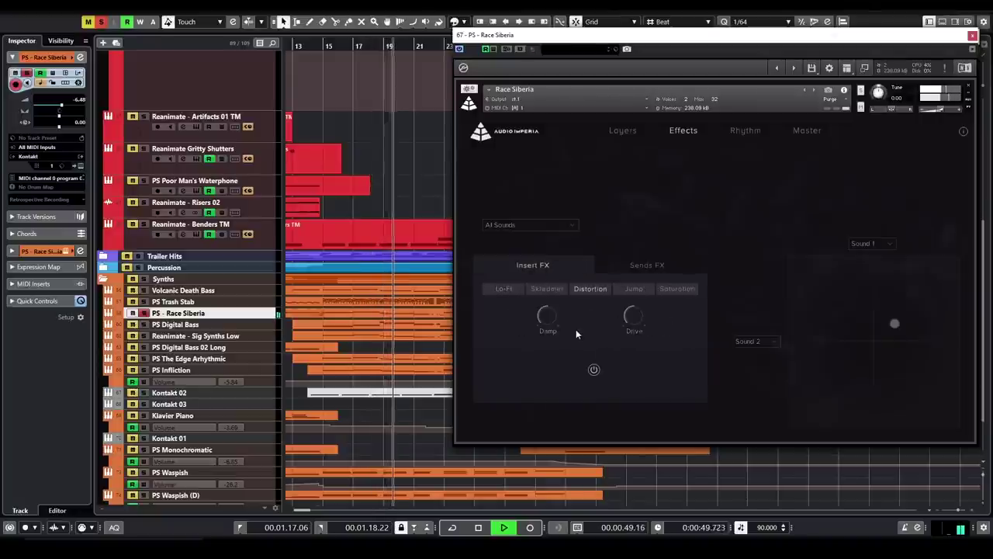
{"action": "left_click", "coordinate": [804, 130]}
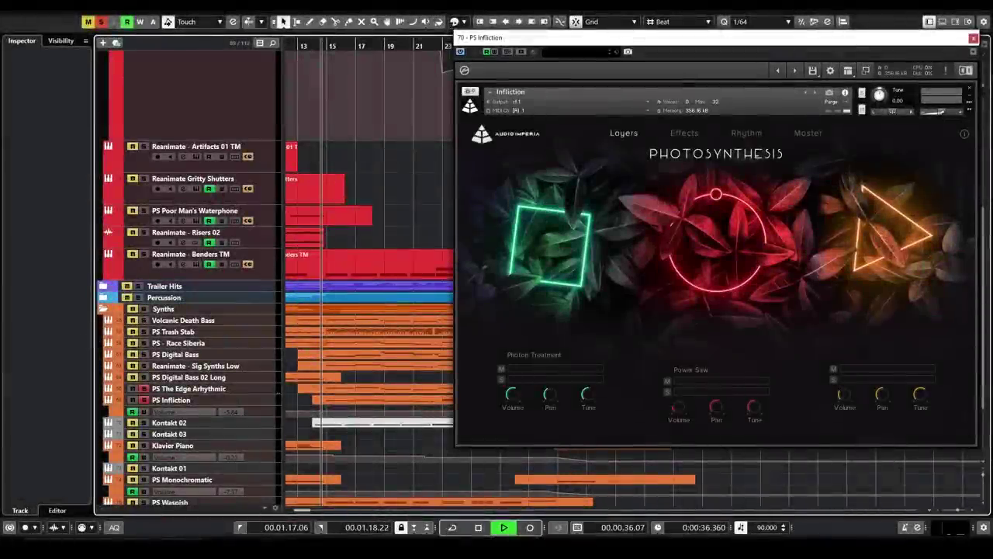
Play back PS Infliction, then select the PS The Edge Arhythmic track above it
{"action": "key", "text": "space"}
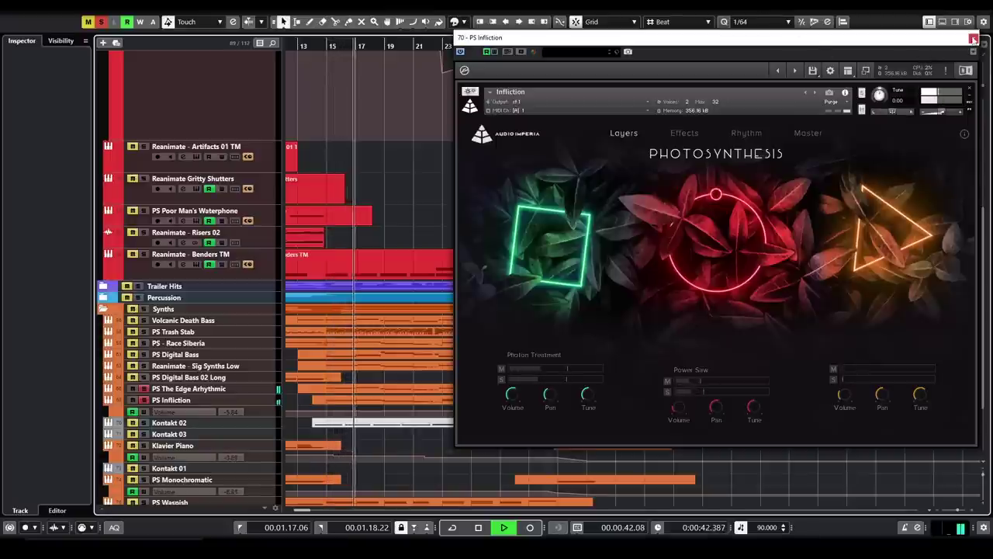
{"action": "key", "text": "Up"}
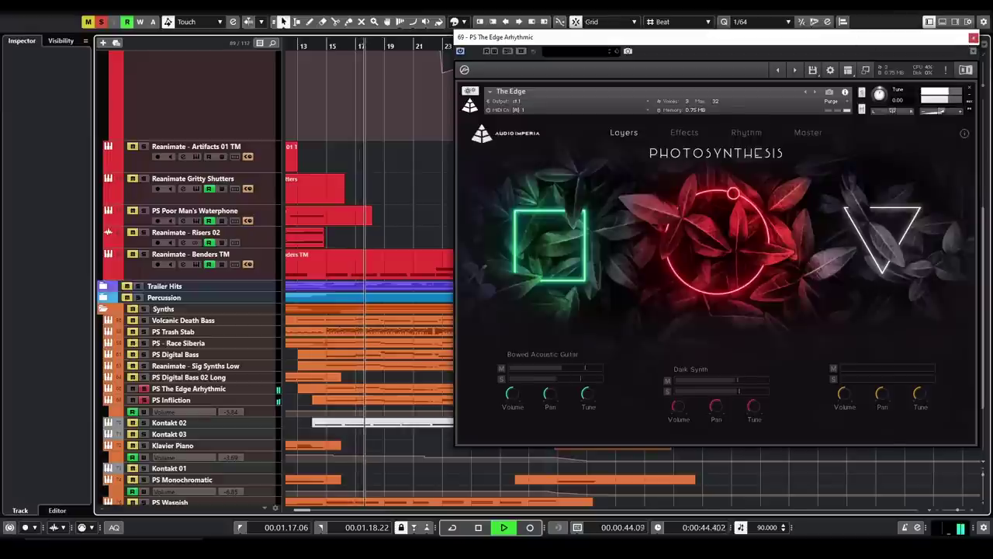